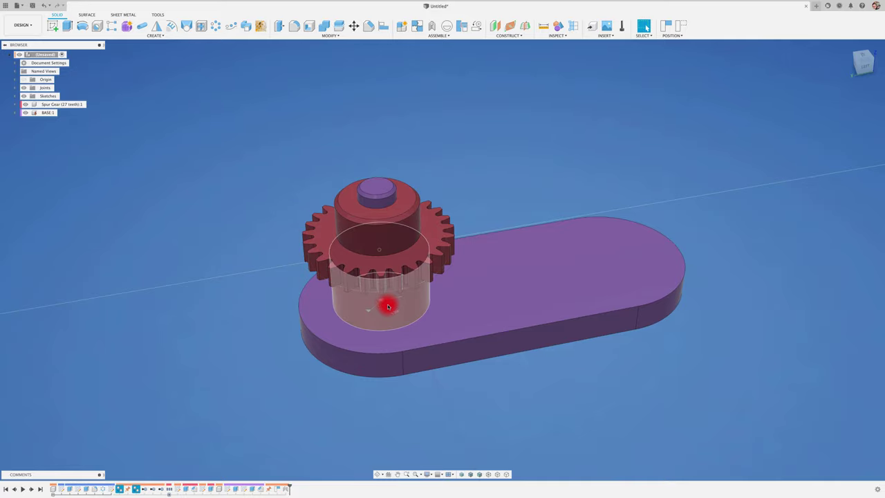
Paste a copy of Spur Gear:1 and move it -114.6 mm along Y to the base's far end.
mouse_move(389, 304)
shift+middle_down()
mouse_move(396, 298)
mouse_move(380, 295)
shift+middle_up()
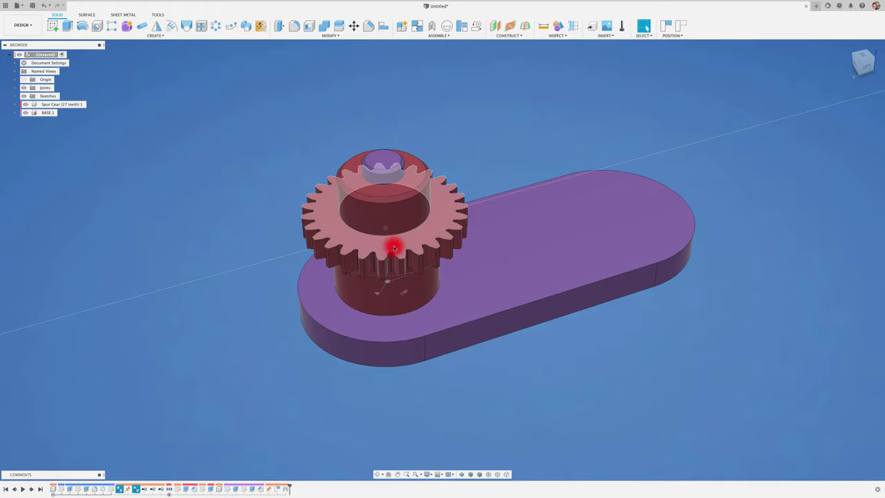
key(Escape)
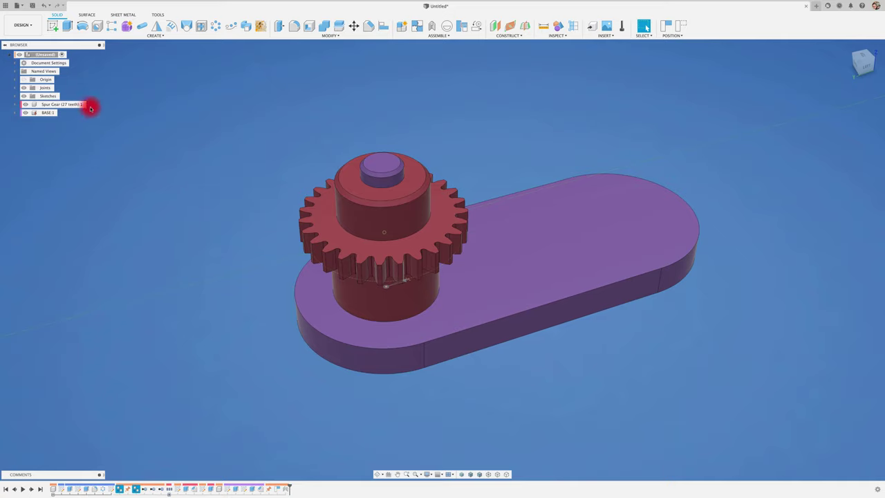
click(68, 104)
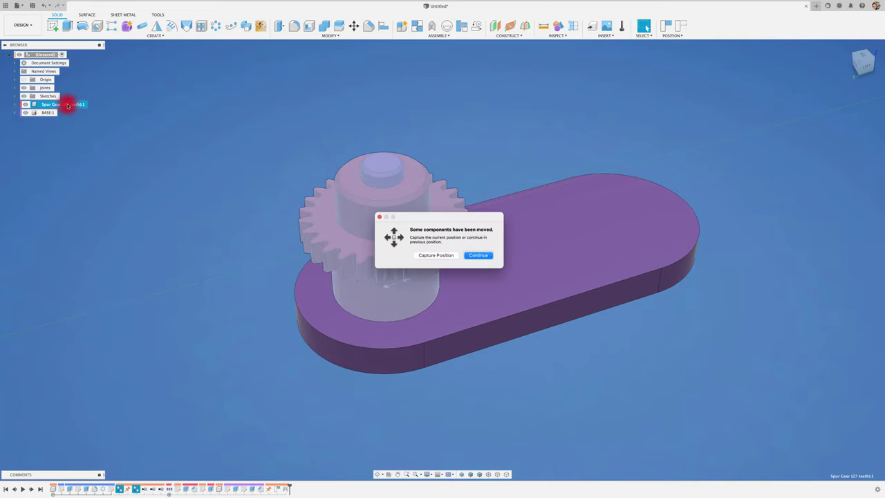
click(445, 256)
key(ctrl+v)
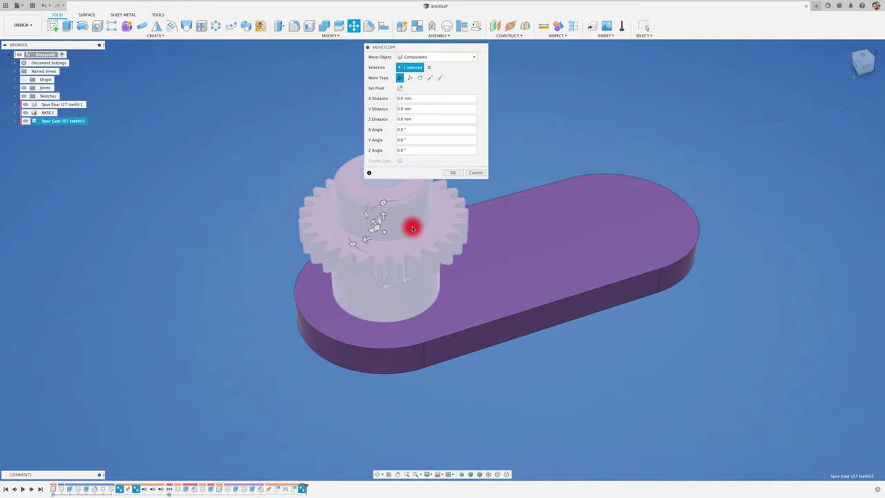
drag(361, 239, 533, 205)
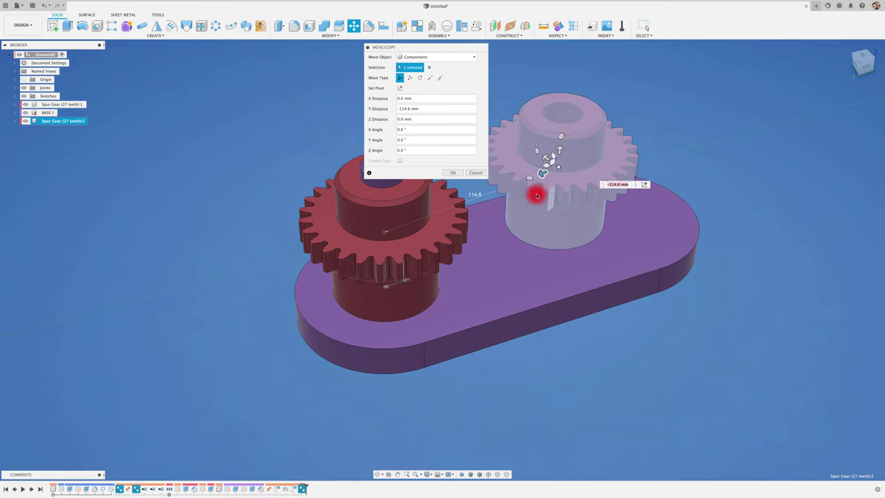
click(453, 172)
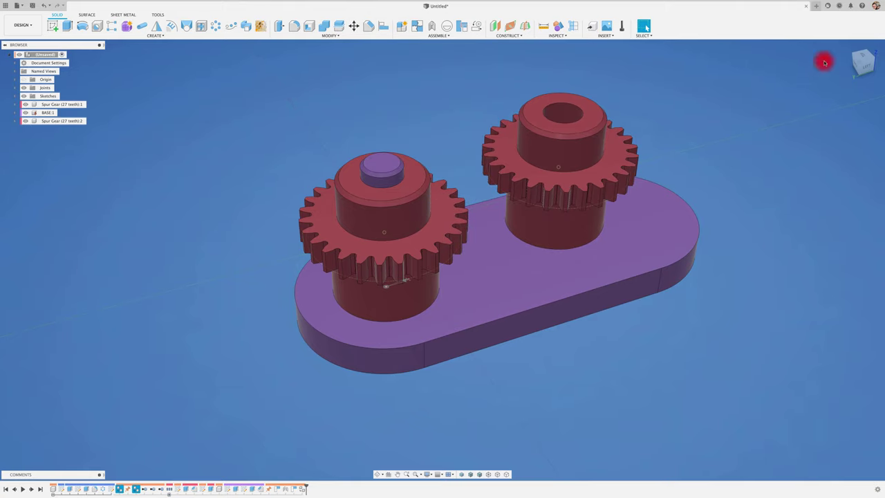
In top view, drag the second gear toward the first so their teeth mesh.
click(864, 57)
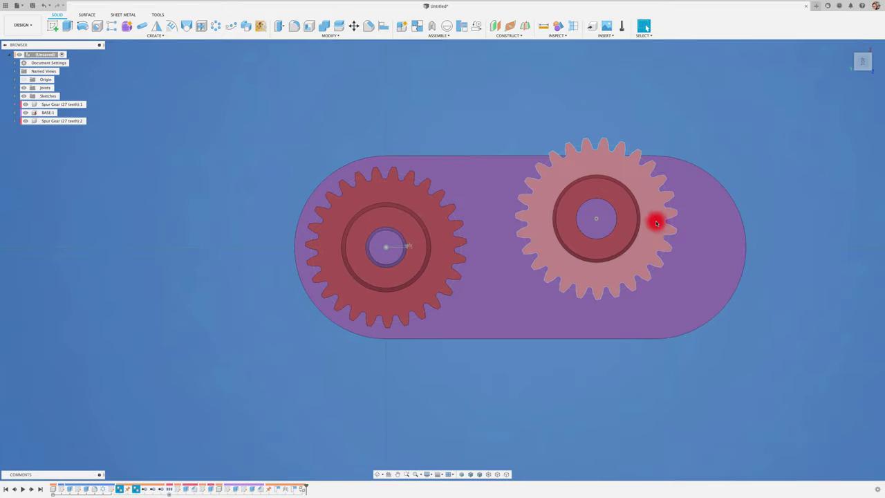
drag(642, 265, 610, 280)
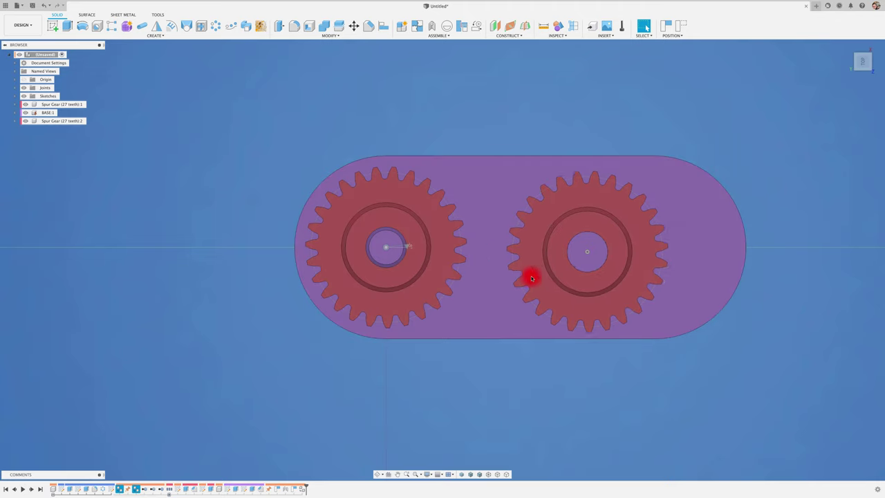
drag(529, 277, 499, 273)
scroll(493, 259, up, 2)
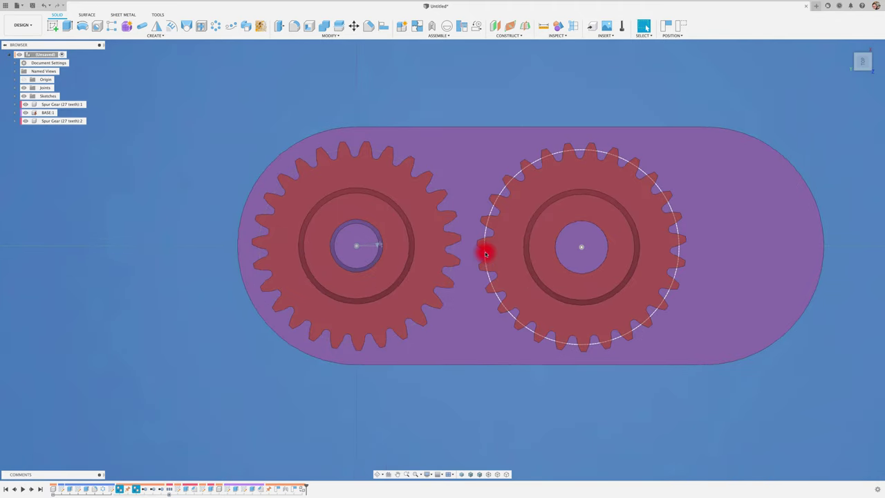
scroll(494, 259, up, 4)
drag(517, 264, 426, 257)
click(463, 259)
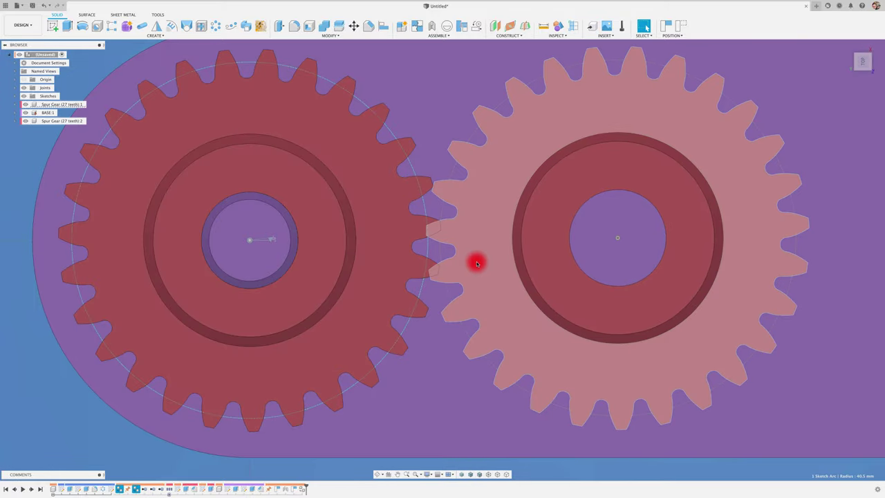
drag(475, 258, 465, 266)
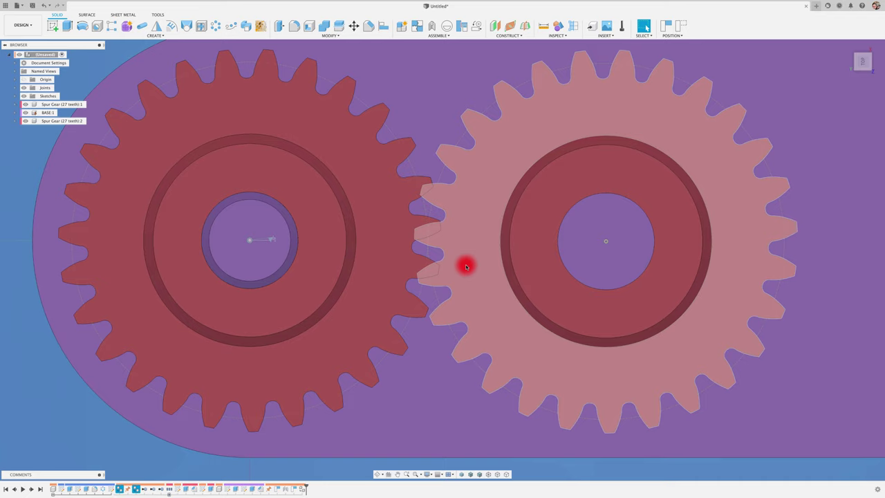
Return to the home view and lift the second gear above the base's right end.
key(F6)
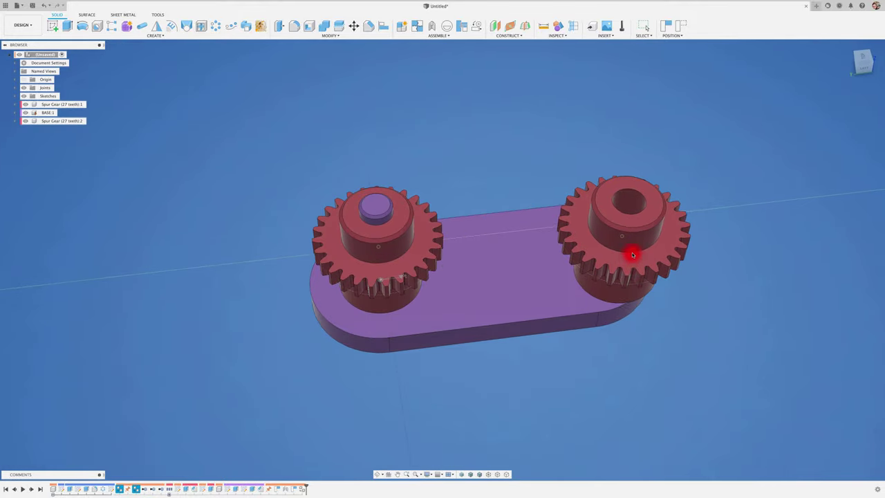
drag(498, 254, 576, 165)
scroll(466, 358, up, 1)
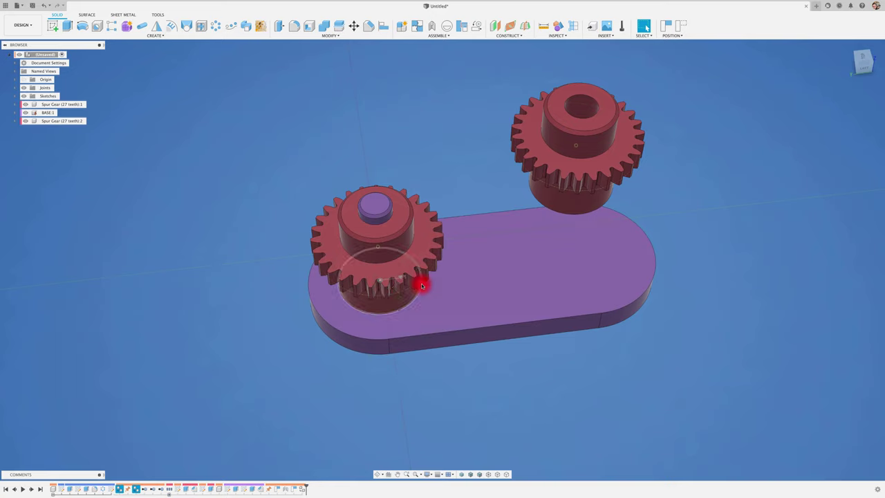
Start a sketch on the base's top face, capturing the gears' moved positions.
click(52, 26)
click(475, 289)
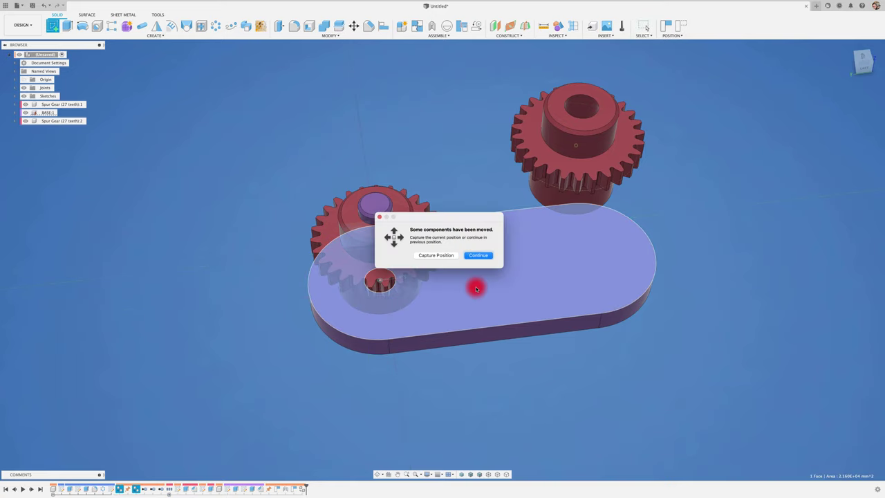
click(446, 253)
click(864, 51)
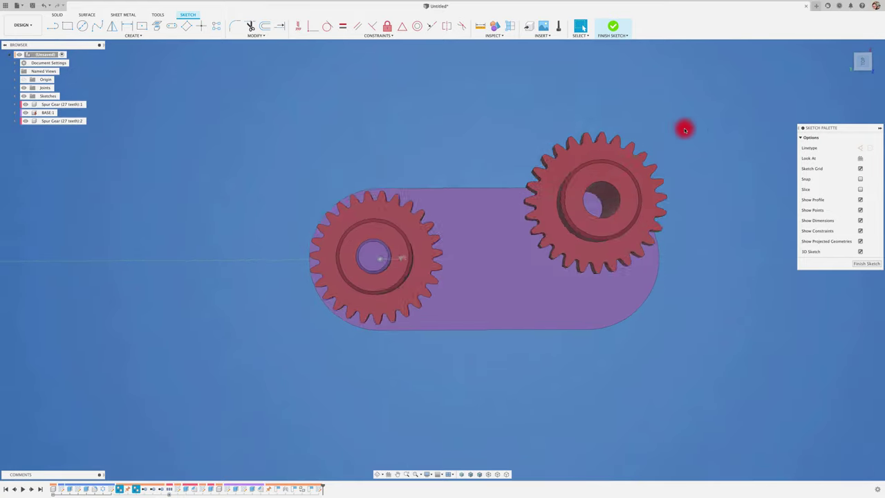
Draw a construction line from the first gear's centre across the base and finish the sketch.
click(53, 25)
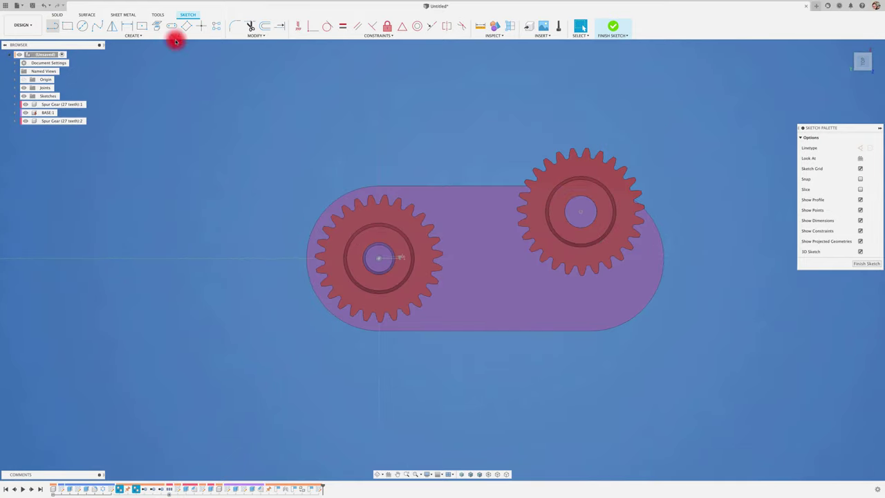
click(860, 147)
click(378, 260)
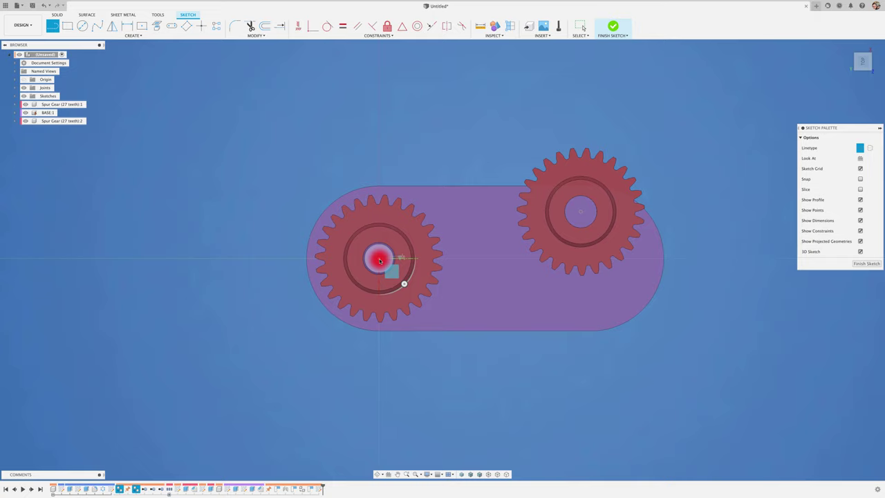
click(379, 259)
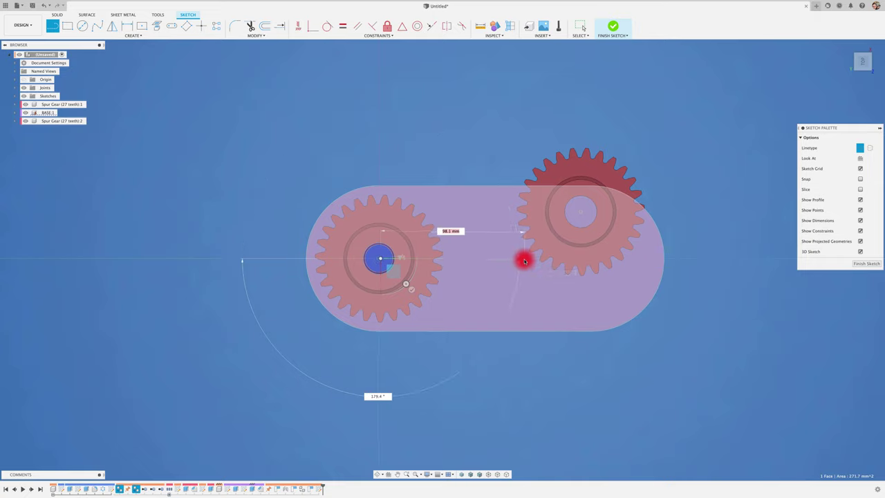
click(532, 259)
key(Escape)
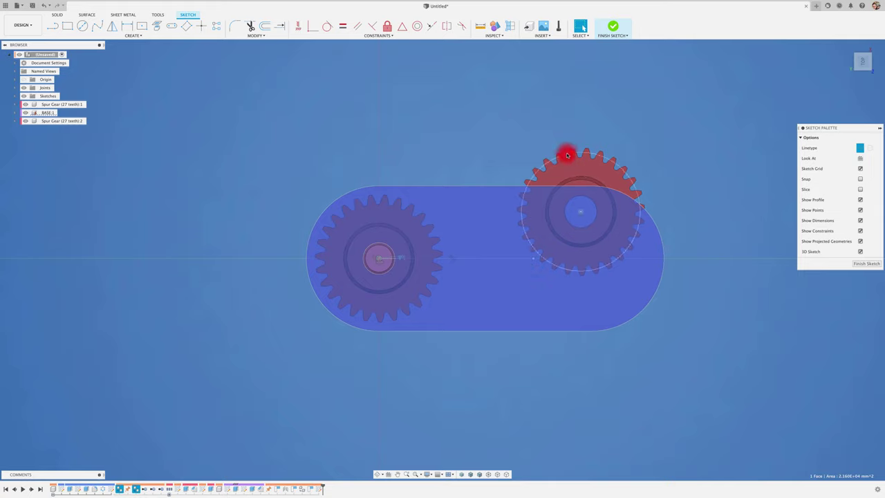
click(863, 264)
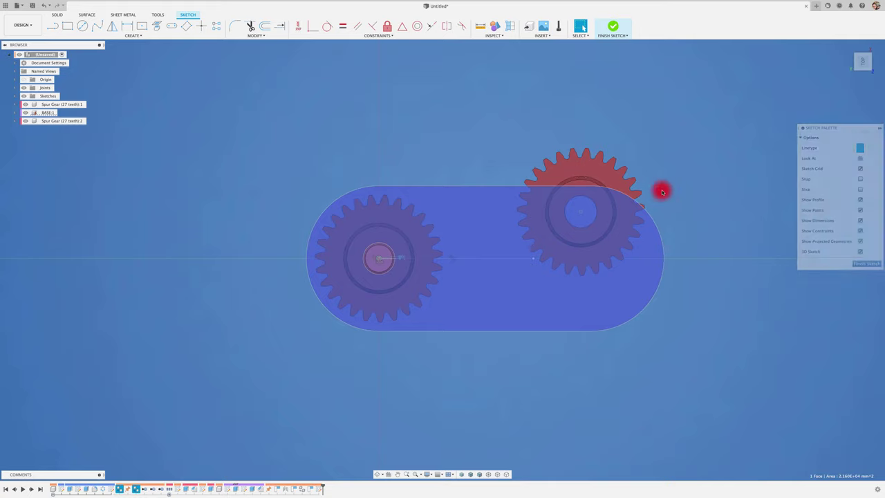
click(565, 156)
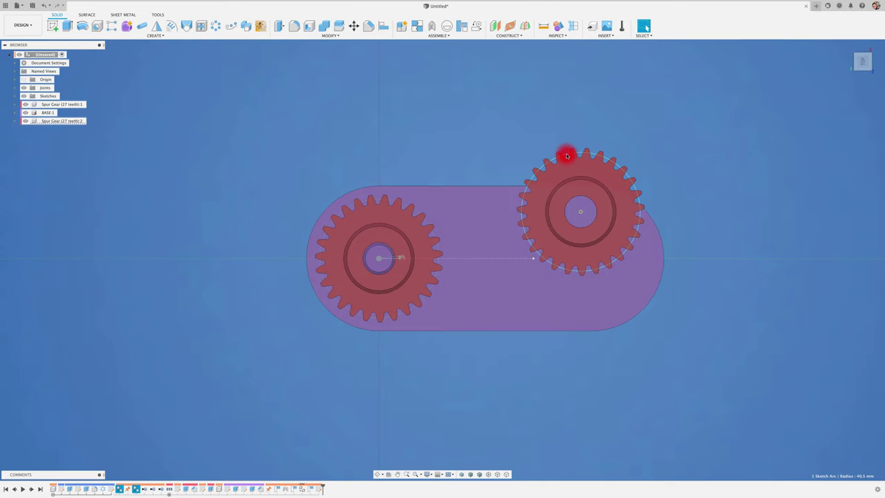
click(416, 303)
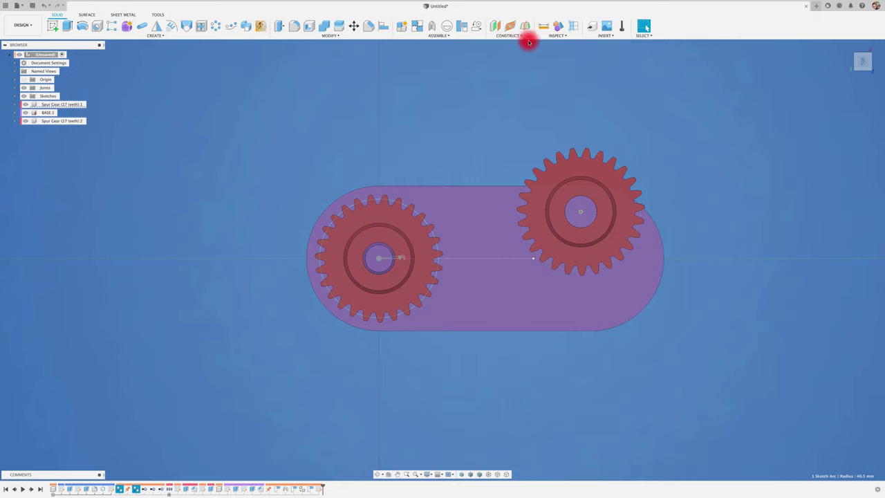
click(543, 26)
click(486, 258)
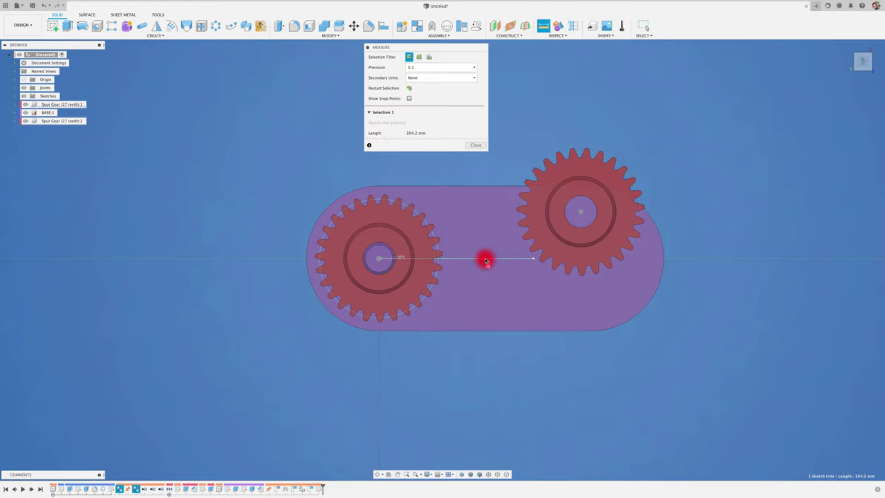
click(475, 146)
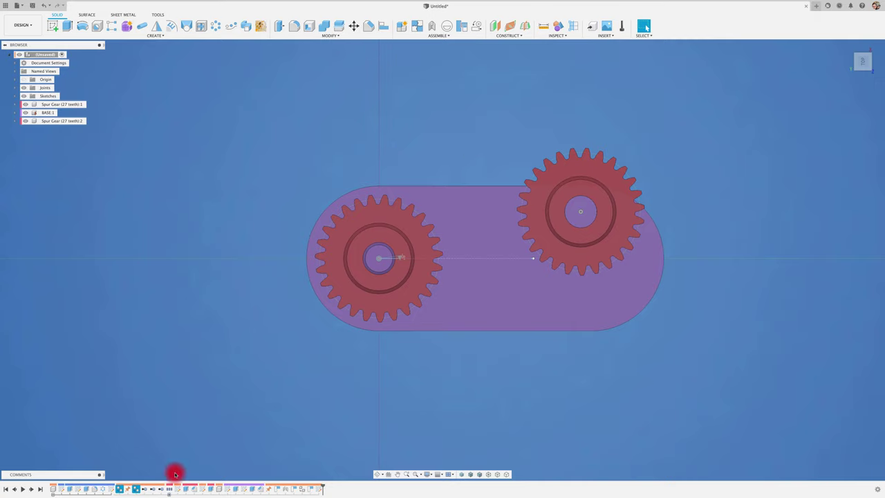
Edit the sketch and dimension the vertical construction line to 81 mm, then finish it.
right_click(318, 489)
click(344, 419)
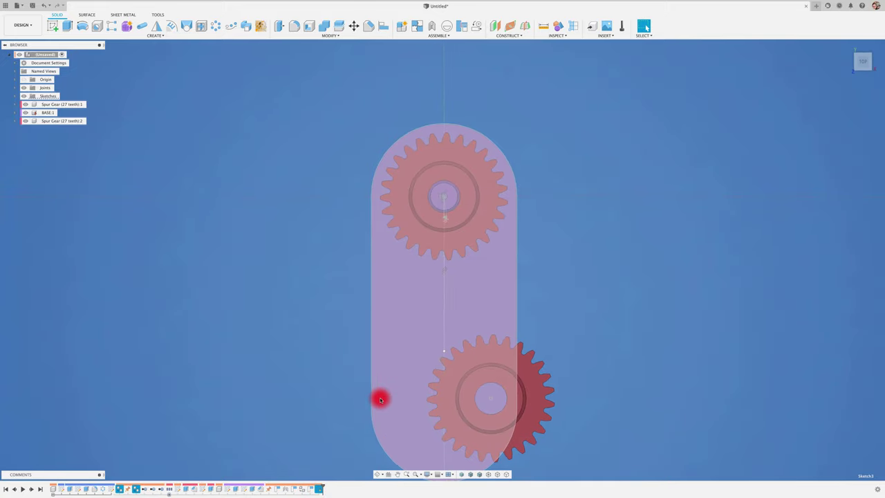
key(d)
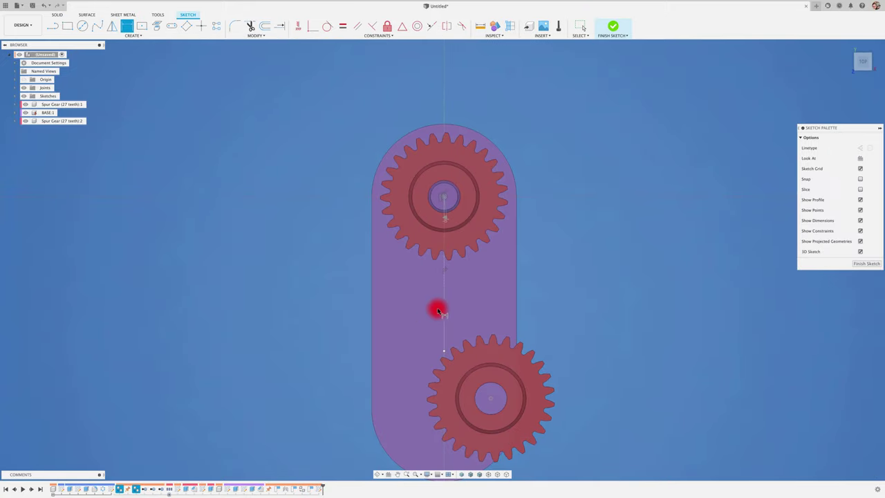
click(443, 302)
click(564, 274)
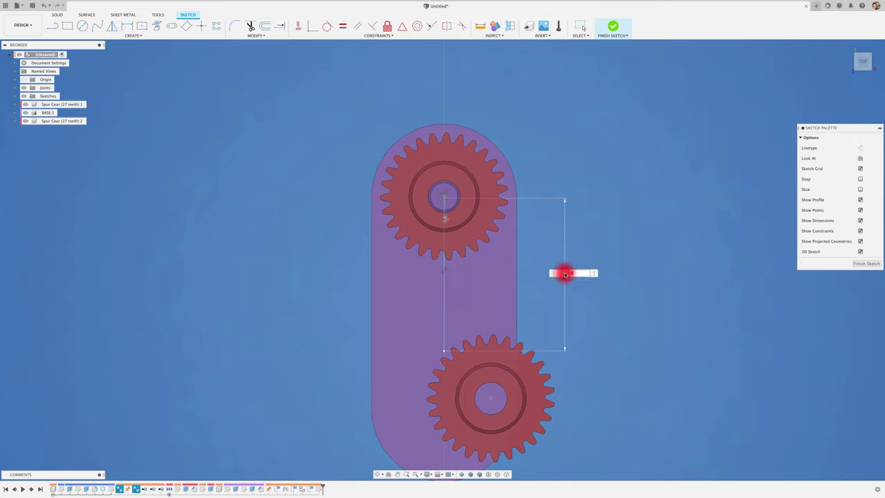
text(81)
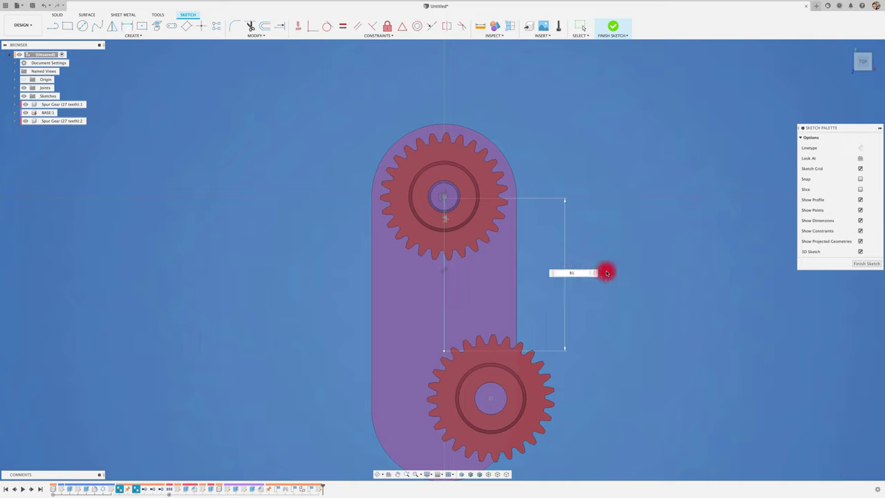
key(Return)
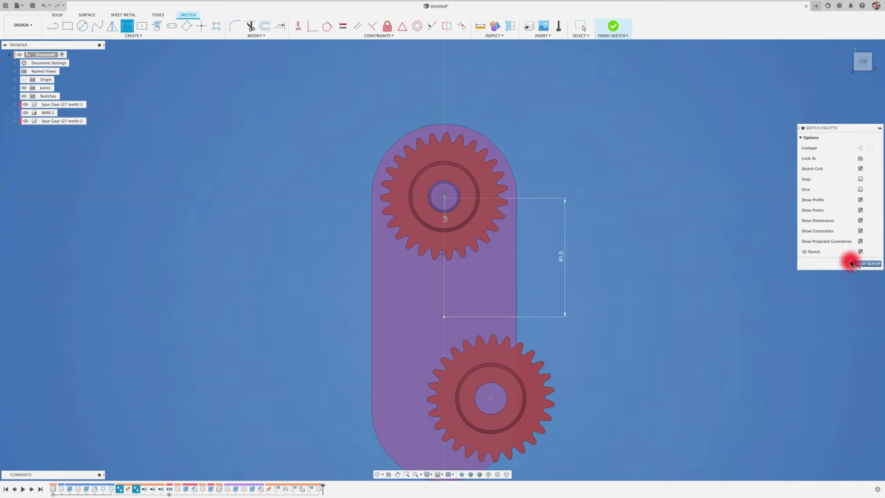
click(853, 263)
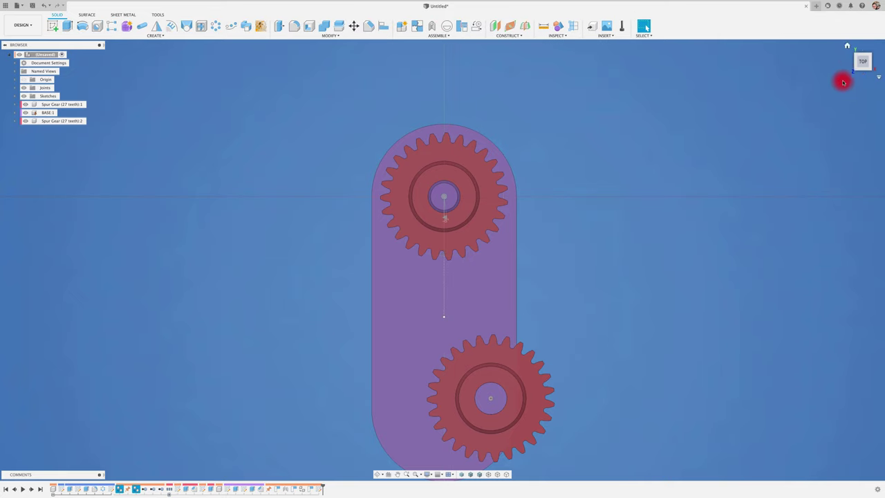
click(871, 45)
Slide the right gear into mesh, measure its bore edge, and activate BASE:1.
mouse_move(620, 247)
mouse_down()
mouse_move(498, 286)
mouse_move(595, 280)
mouse_up()
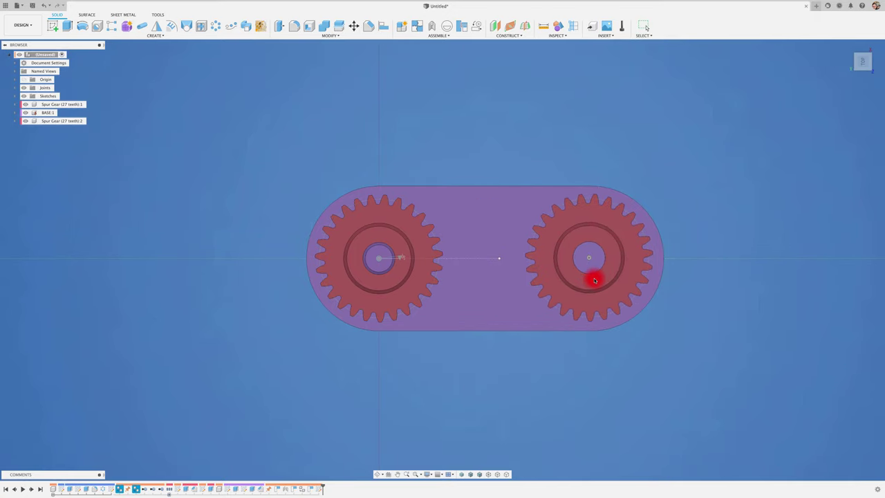
click(543, 26)
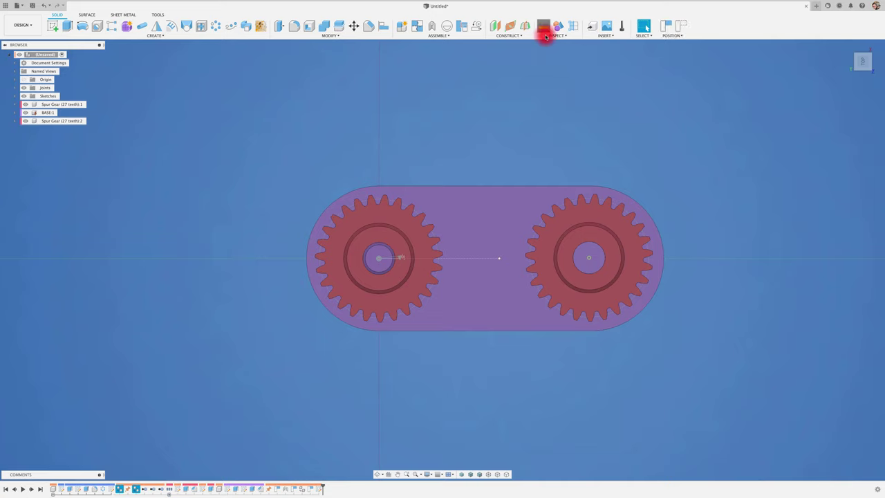
click(601, 248)
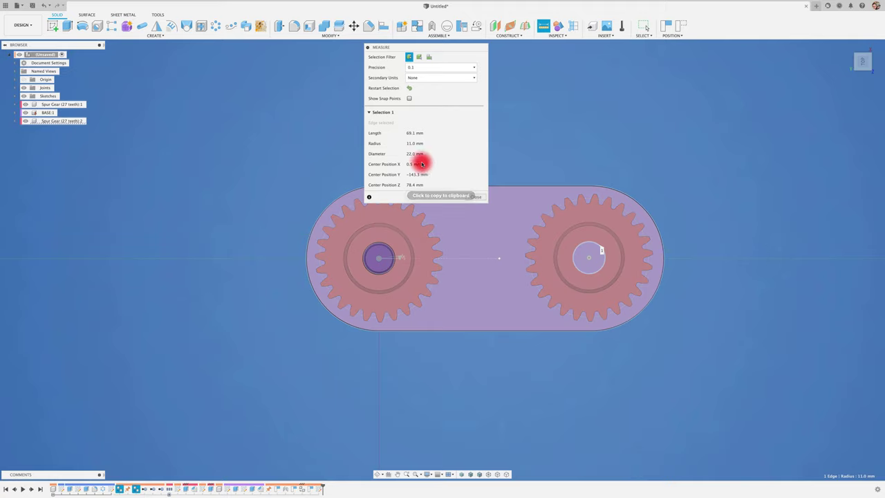
click(475, 197)
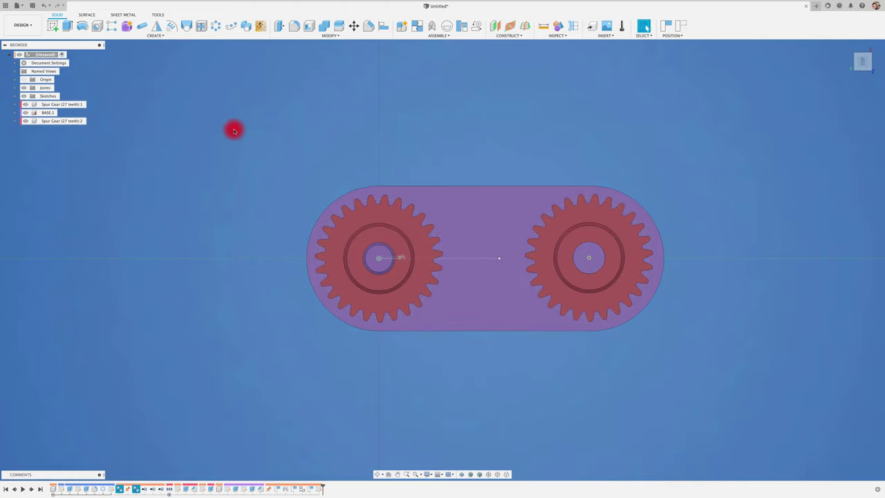
click(55, 114)
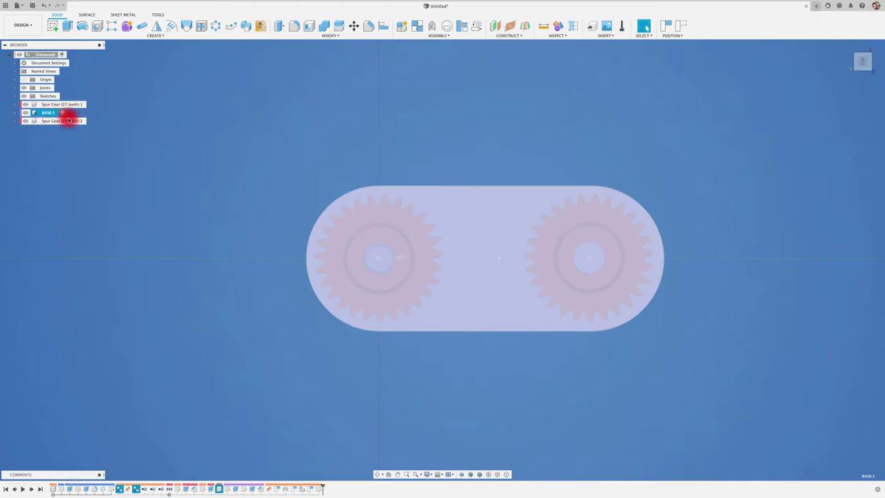
click(62, 113)
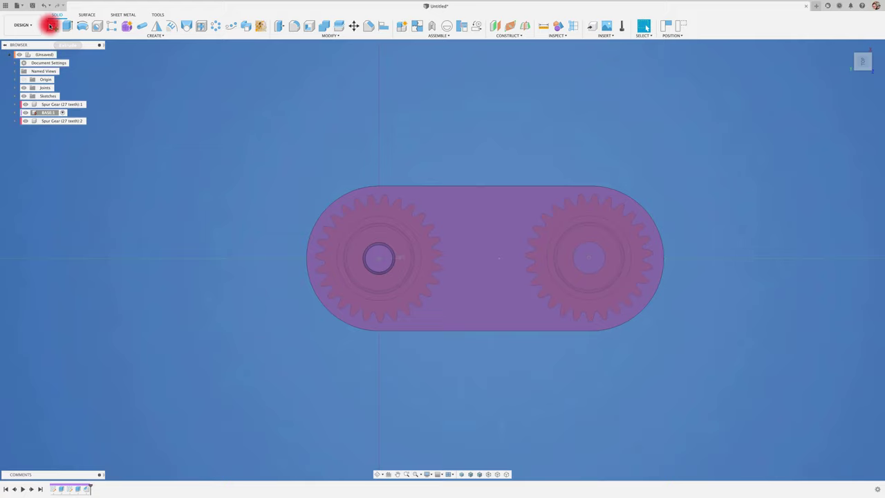
Sketch a 22 mm circle at the centre of the base's top face.
click(50, 27)
click(496, 221)
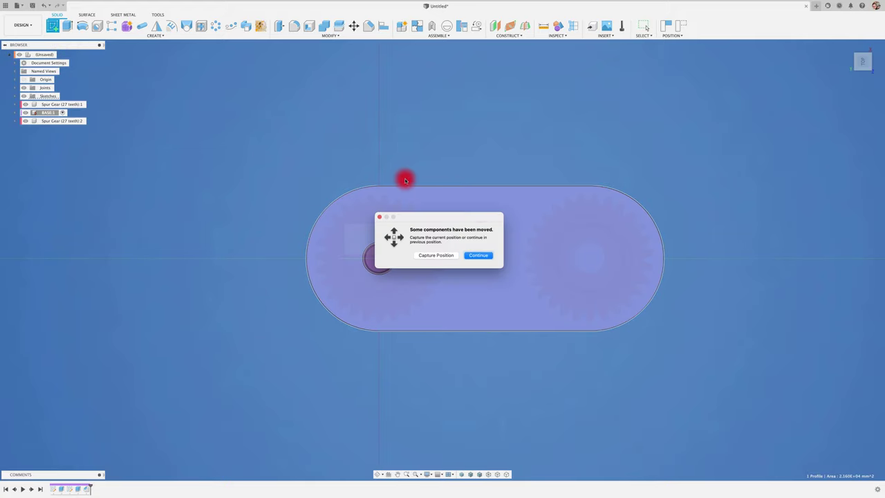
click(435, 255)
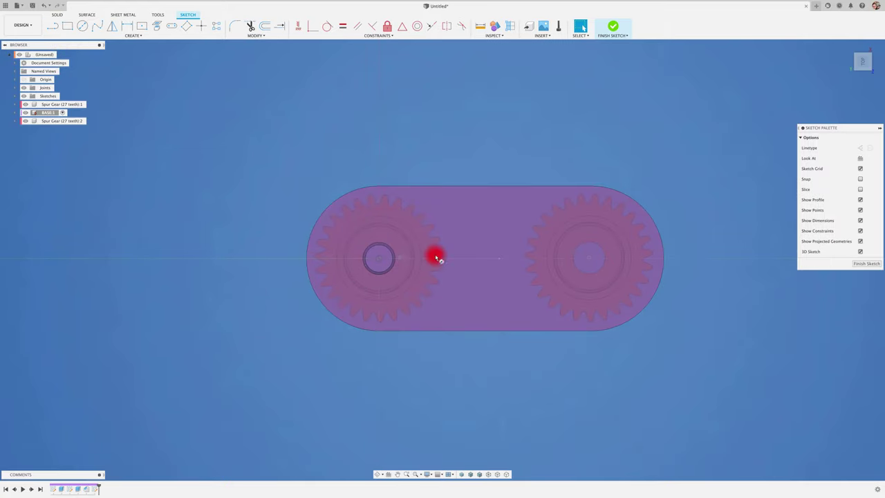
key(c)
click(498, 258)
text(22)
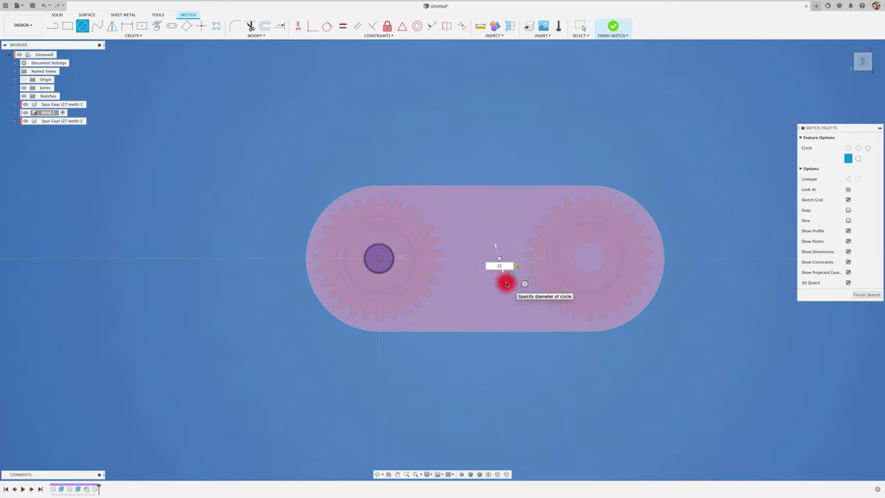
key(Return)
Extrude the circle up to the left post's top, joined to the base.
key(e)
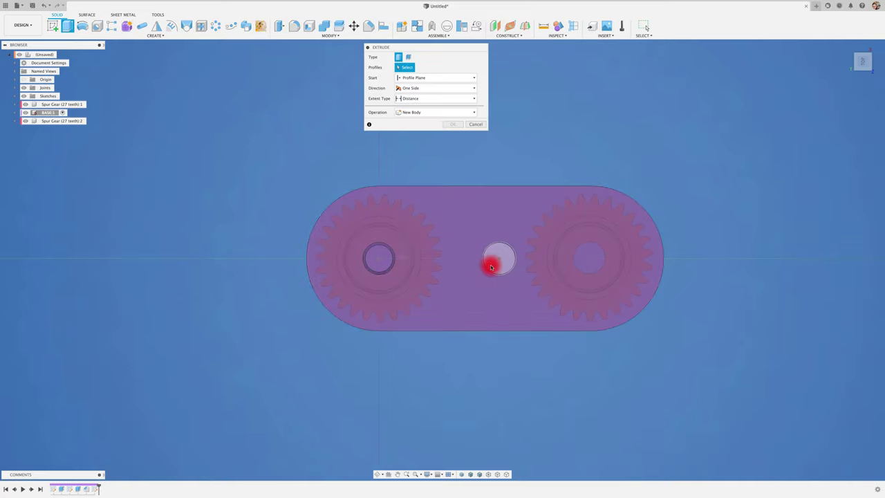
click(491, 266)
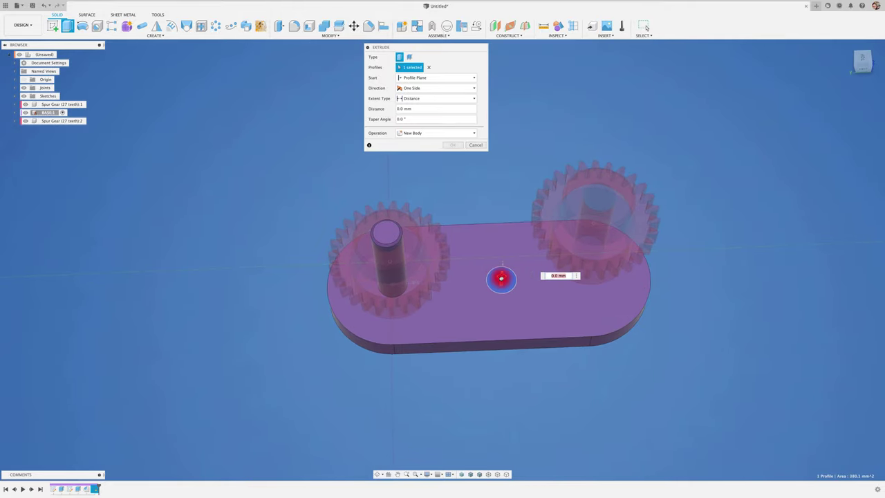
drag(501, 277, 507, 188)
click(459, 99)
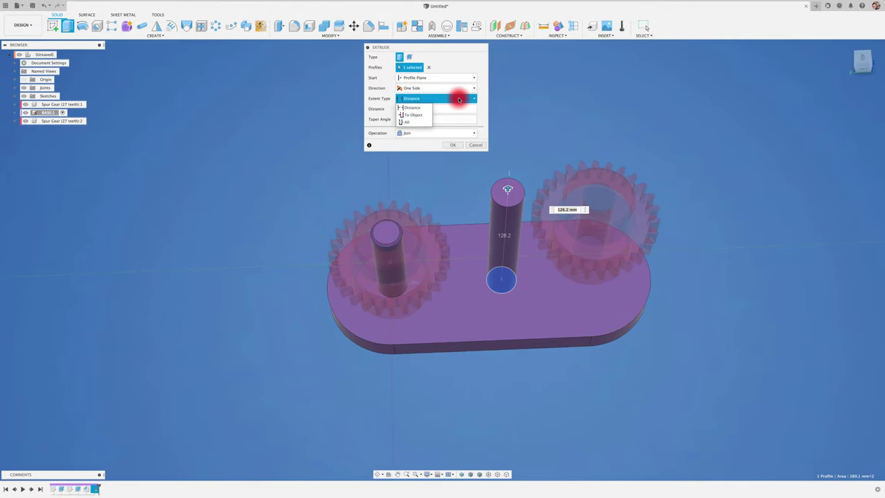
click(422, 115)
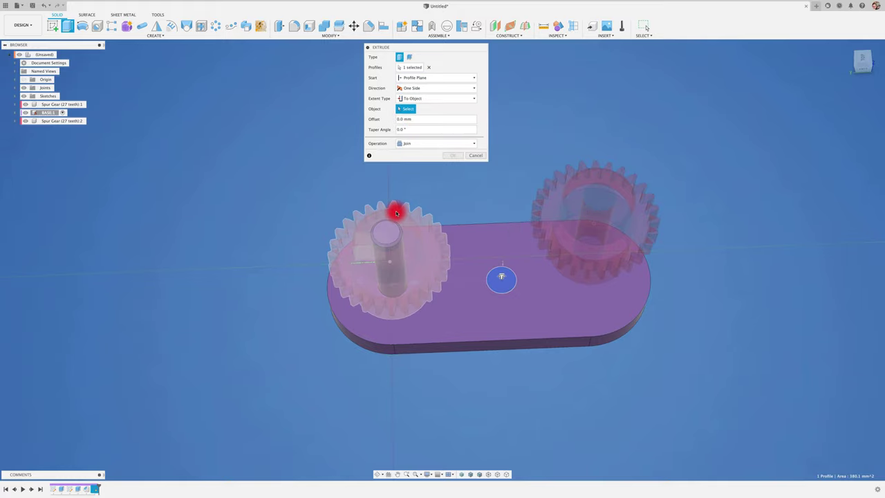
shift+middle_drag(381, 230, 382, 235)
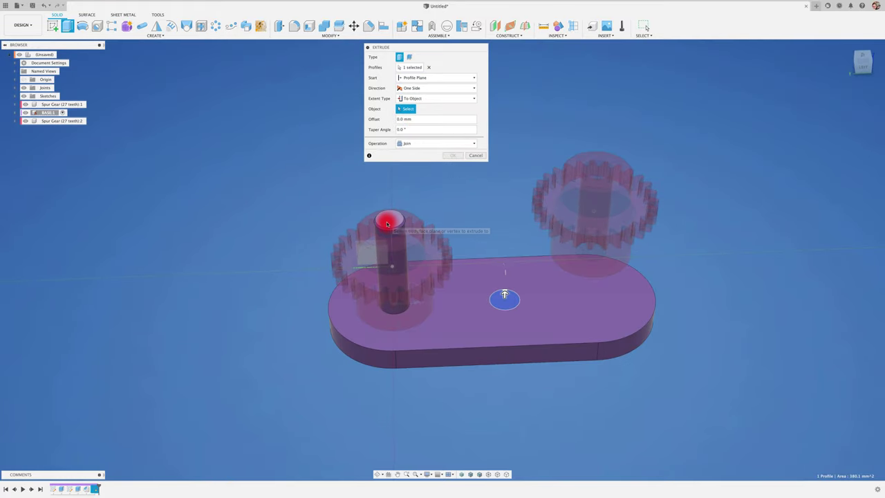
click(388, 218)
click(452, 165)
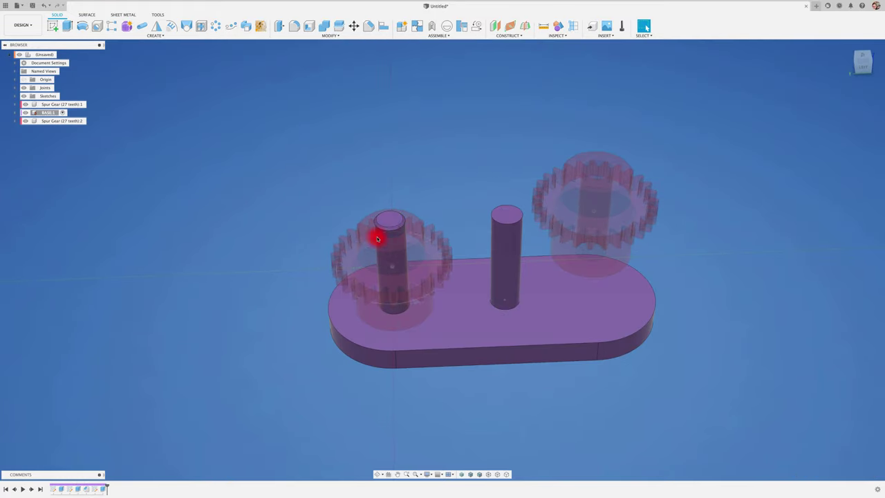
Apply a 1.7 mm equal-distance chamfer to the middle post's top edge.
click(368, 26)
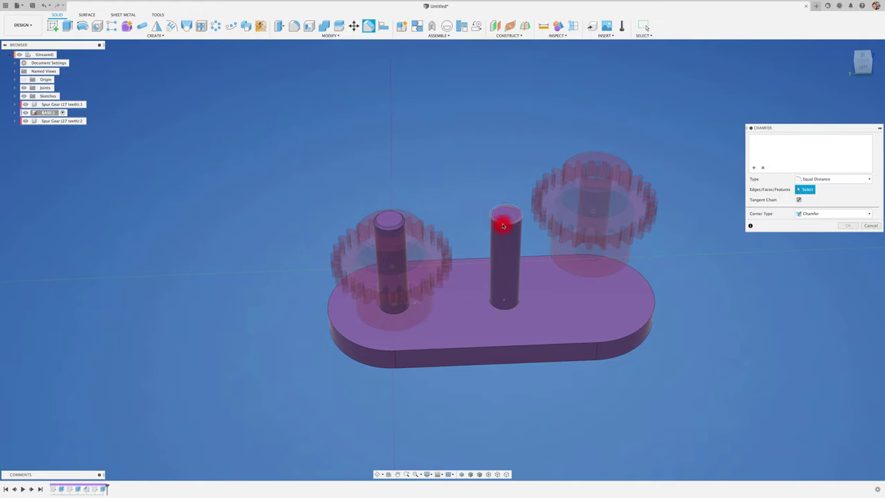
click(502, 225)
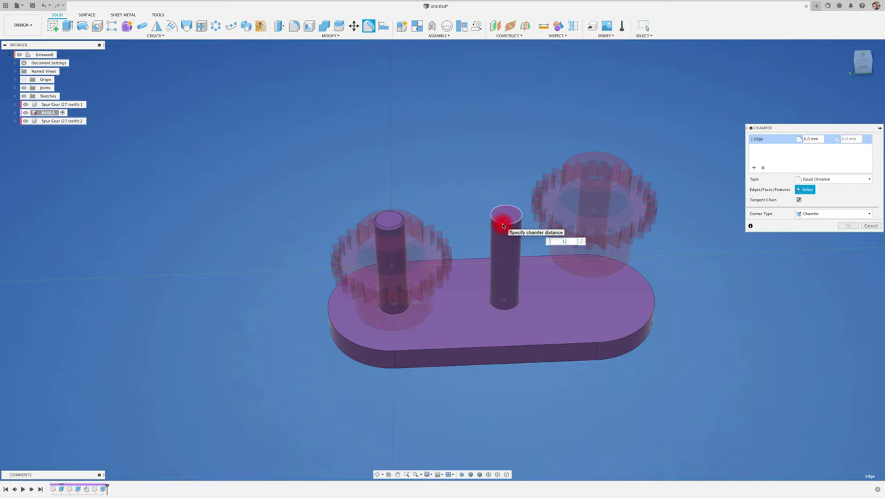
text(.7)
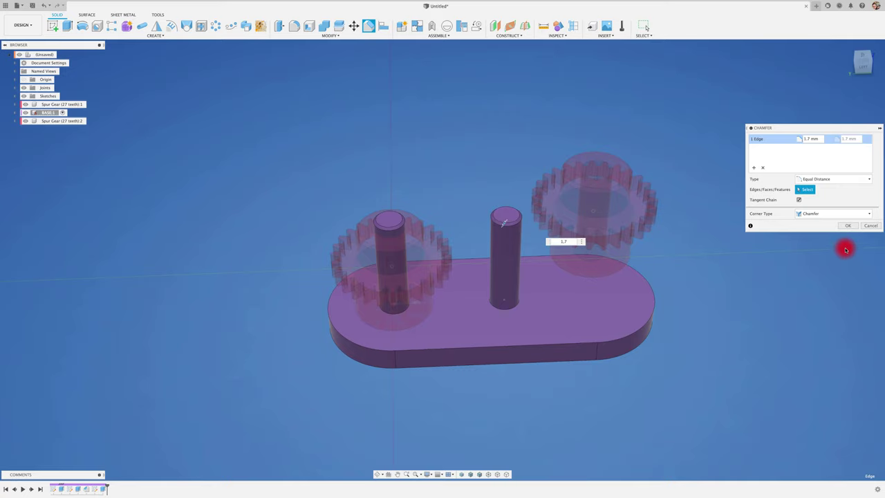
click(847, 225)
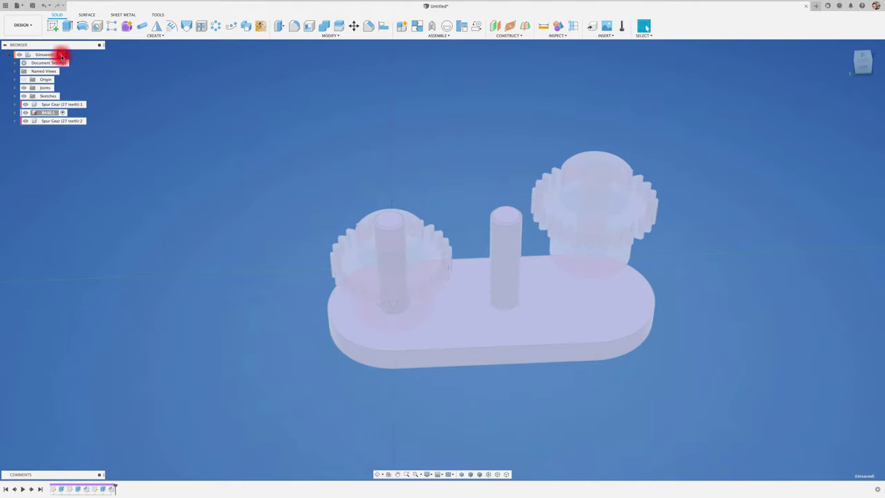
Activate the root component and joint the floating gear's bottom edge to the middle post's centre.
click(58, 53)
scroll(242, 127, up, 3)
scroll(241, 128, up, 2)
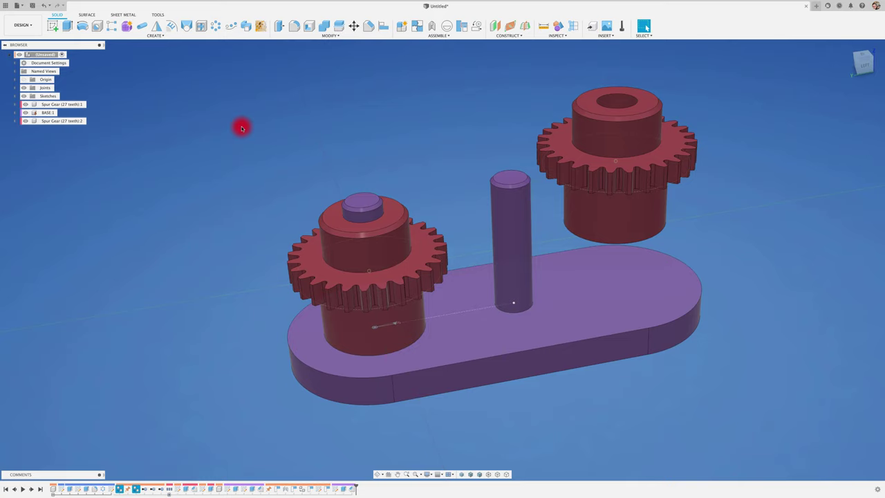
key(j)
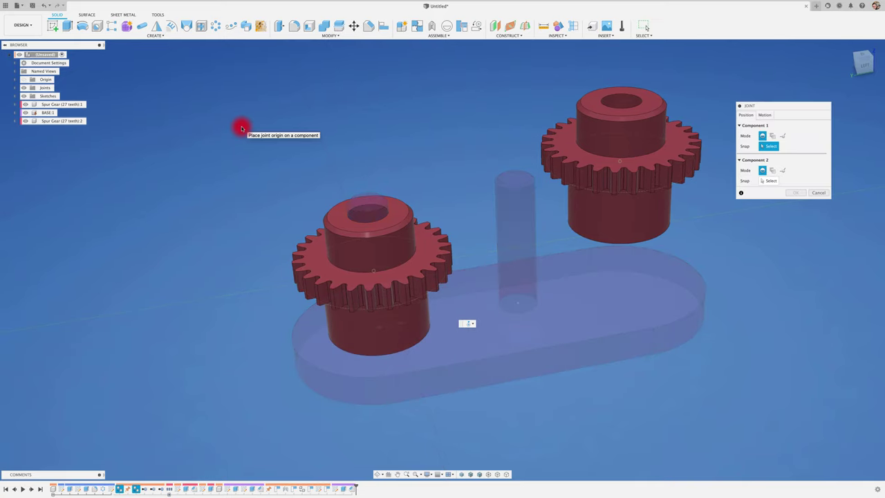
click(660, 235)
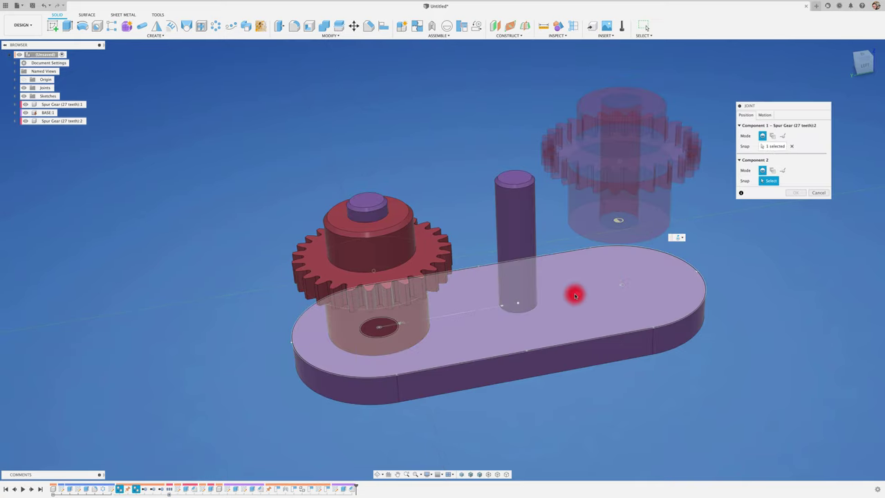
click(517, 304)
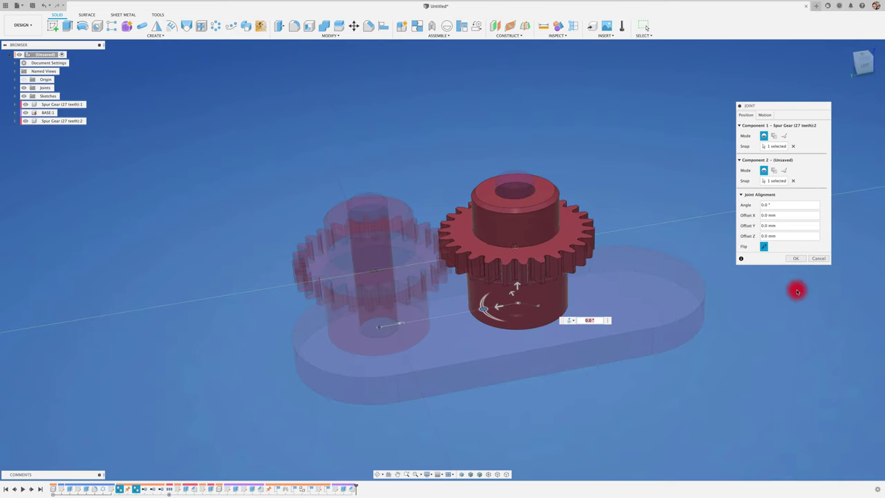
click(794, 258)
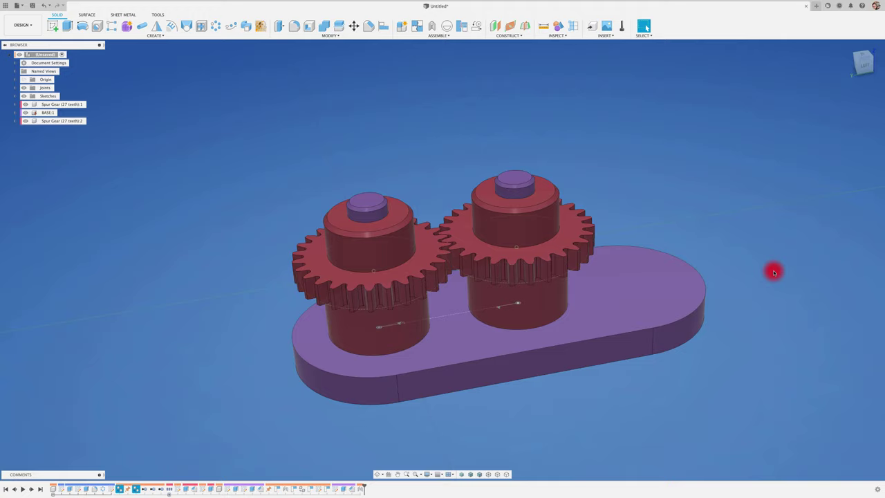
From the top view, set the left gear's joint current position as its home position.
click(862, 58)
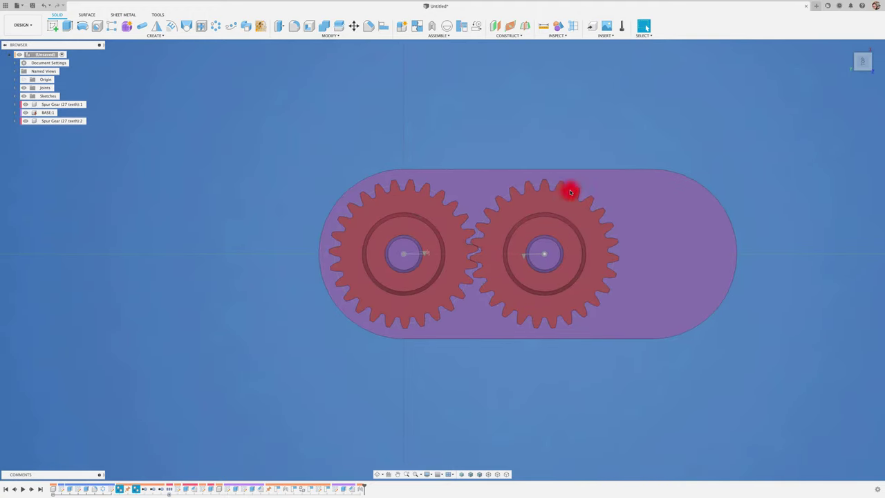
scroll(425, 259, up, 2)
scroll(456, 256, up, 3)
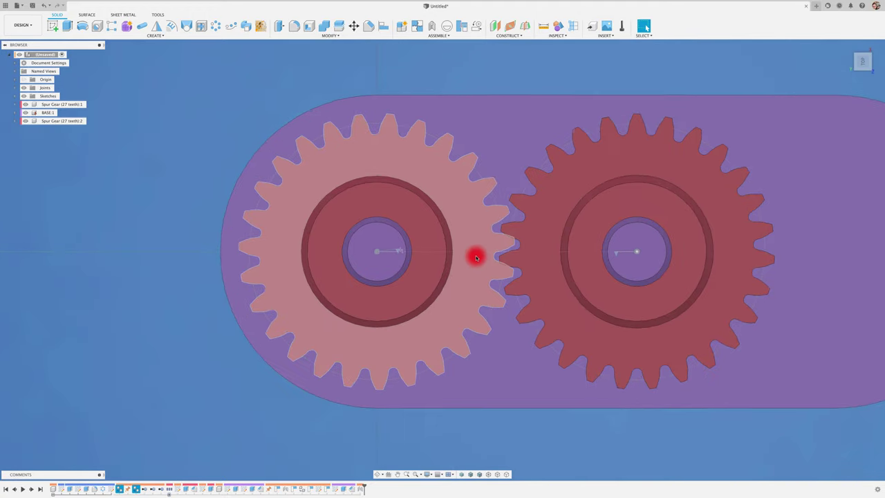
right_click(398, 251)
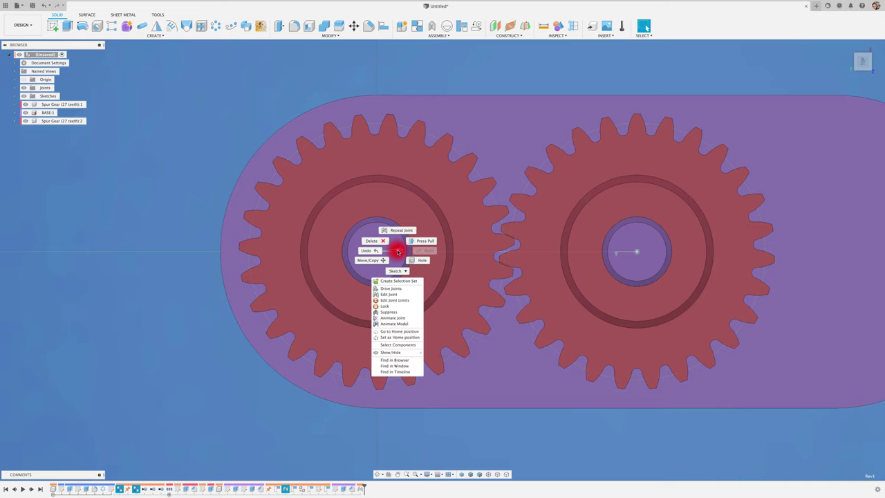
click(405, 336)
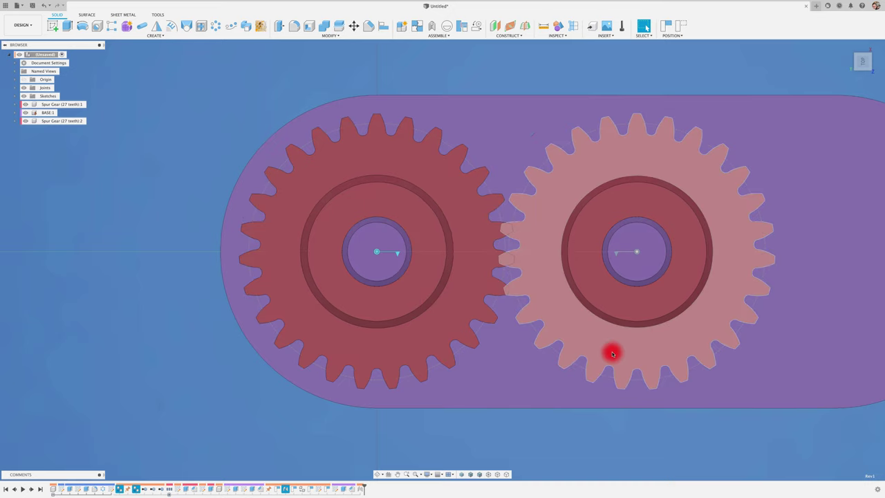
Rotate the right gear until its teeth interlock cleanly with the left gear's.
drag(558, 303, 562, 312)
scroll(525, 263, up, 3)
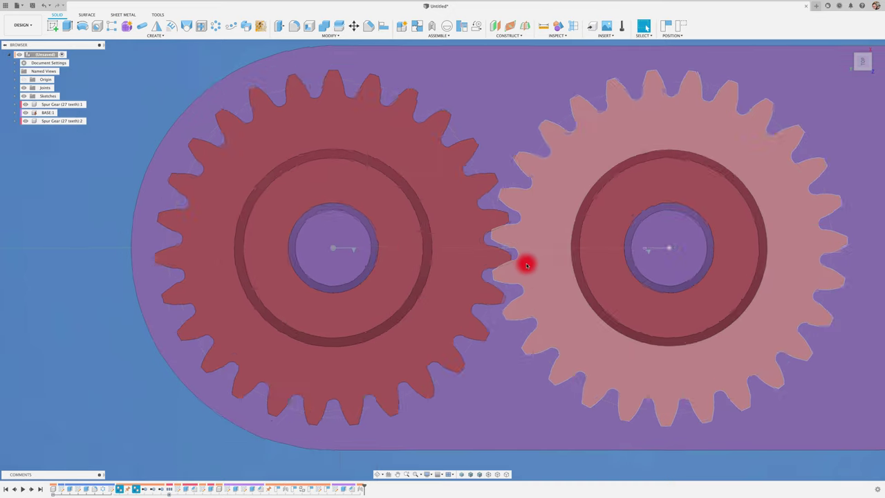
scroll(525, 263, up, 3)
scroll(525, 263, up, 5)
drag(526, 268, 528, 272)
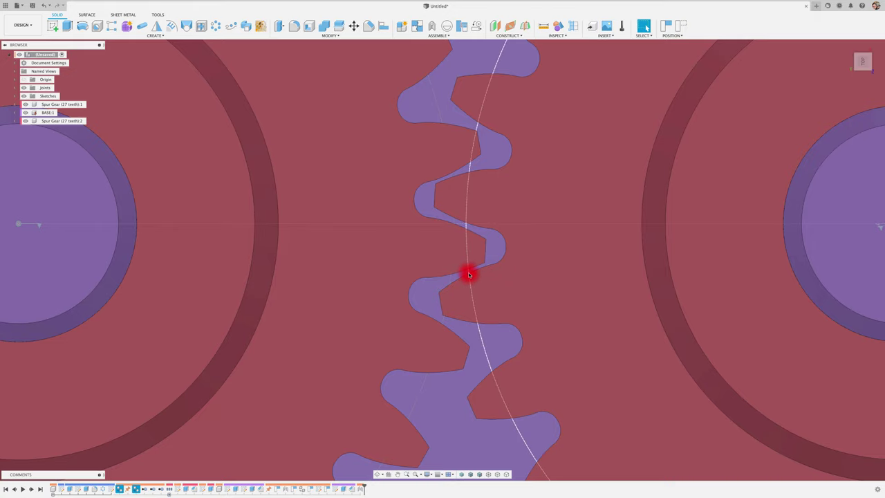
scroll(468, 274, down, 3)
scroll(469, 274, down, 3)
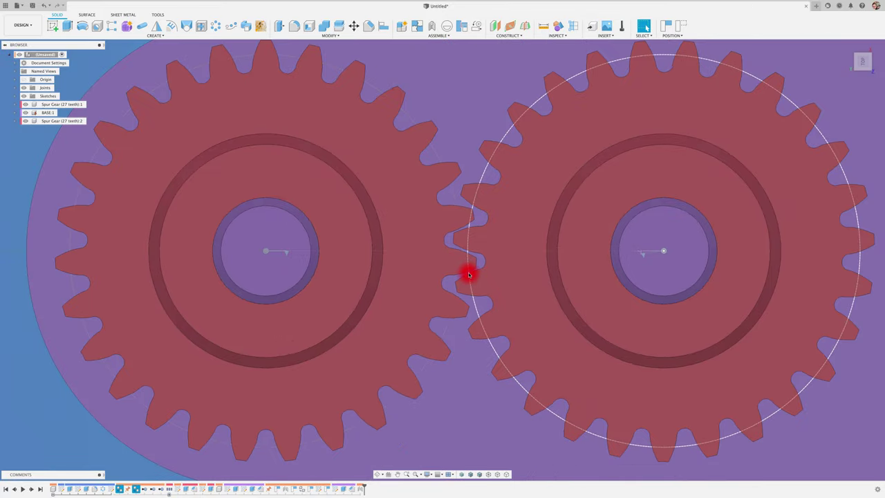
scroll(468, 274, down, 2)
scroll(468, 274, down, 2)
shift+middle_drag(469, 274, 454, 138)
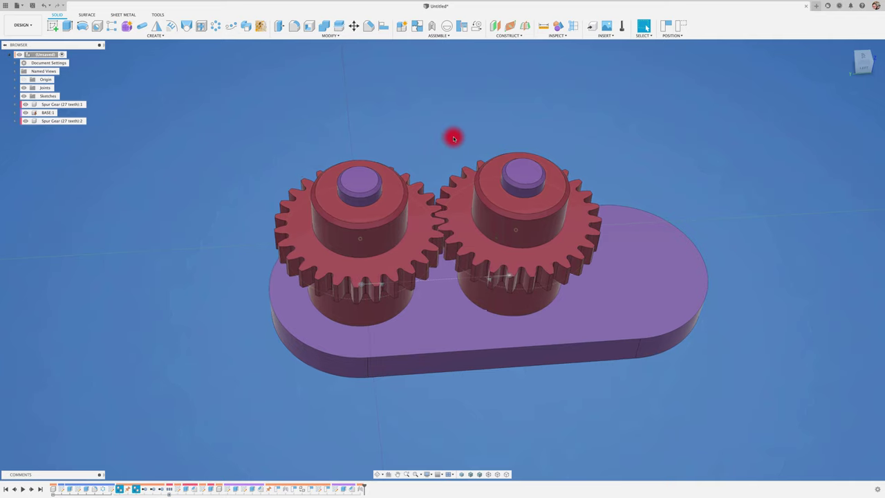
Motion-link the left and right gear joints at 360° each with reversed rotation.
click(450, 36)
mouse_move(509, 35)
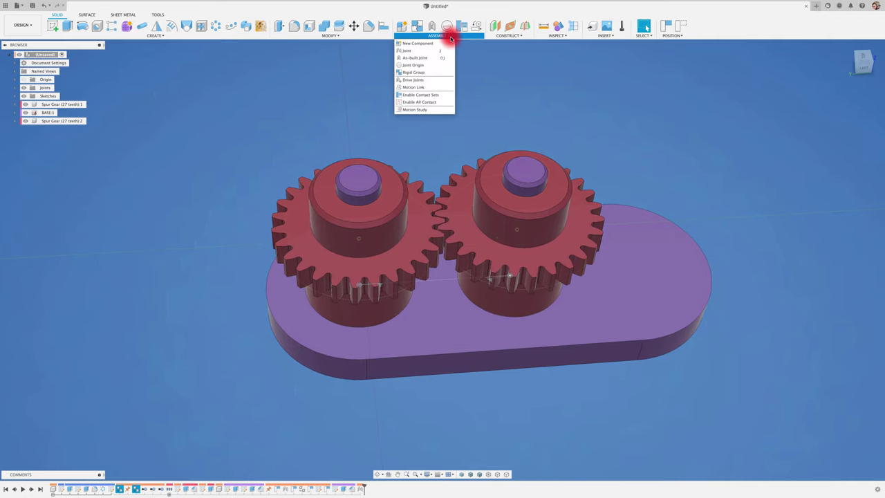
click(479, 28)
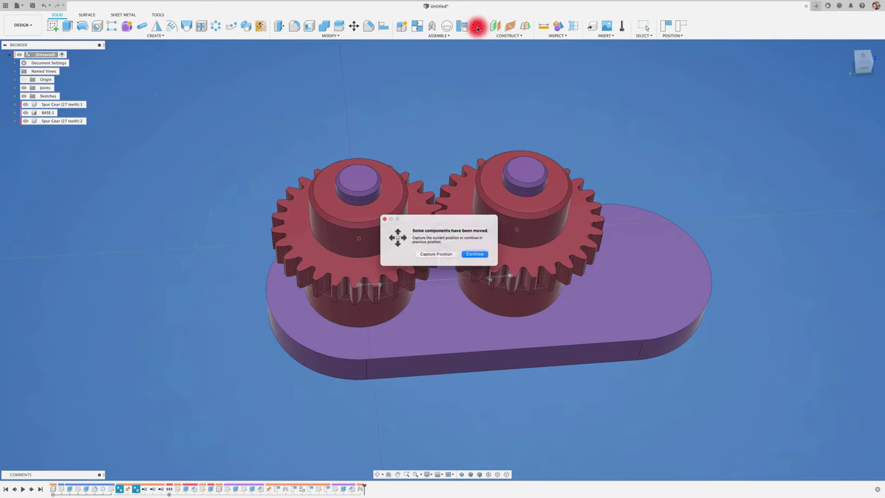
click(436, 256)
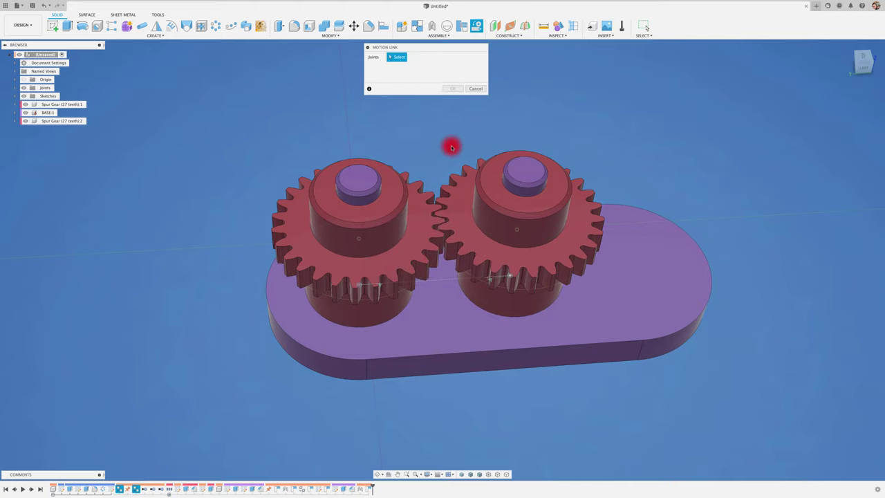
click(361, 287)
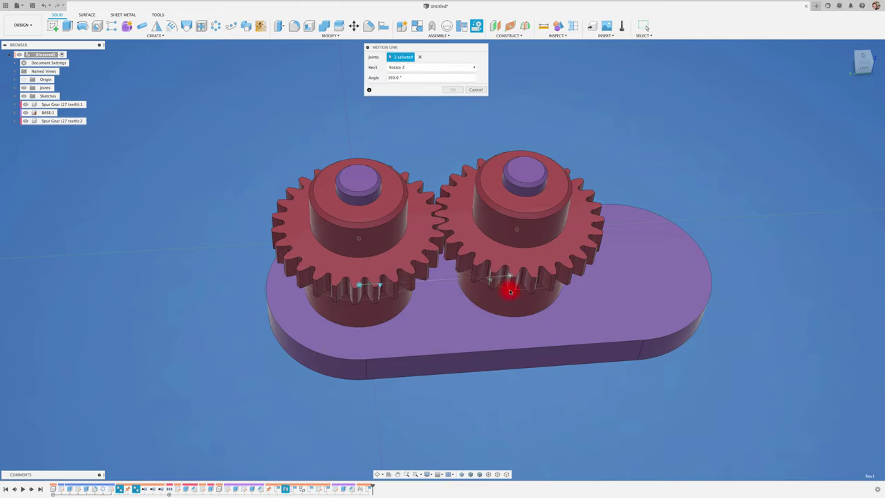
click(509, 277)
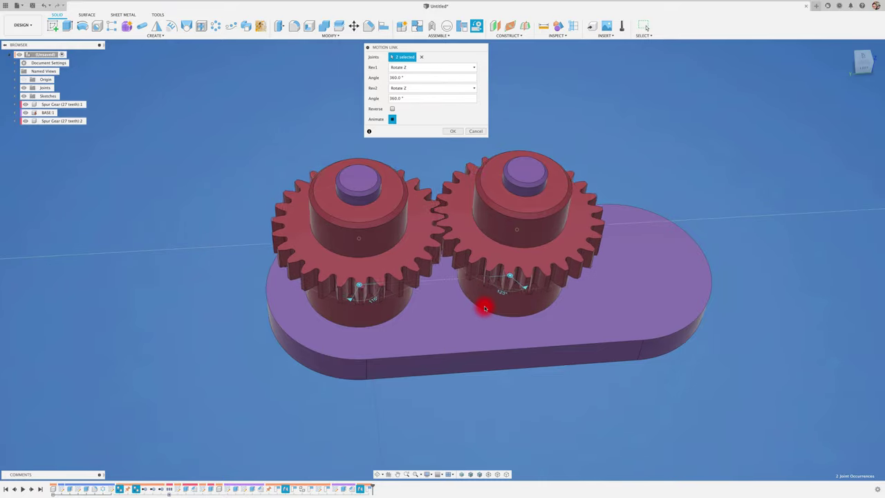
click(868, 60)
click(867, 60)
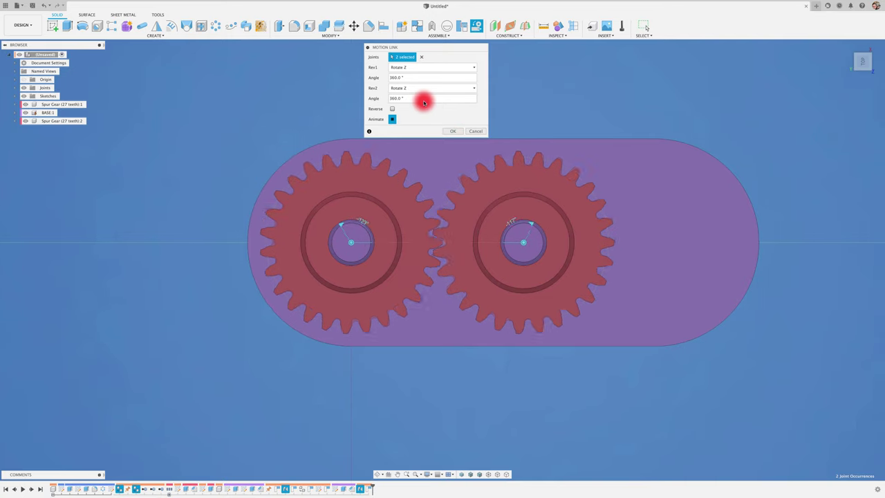
click(395, 109)
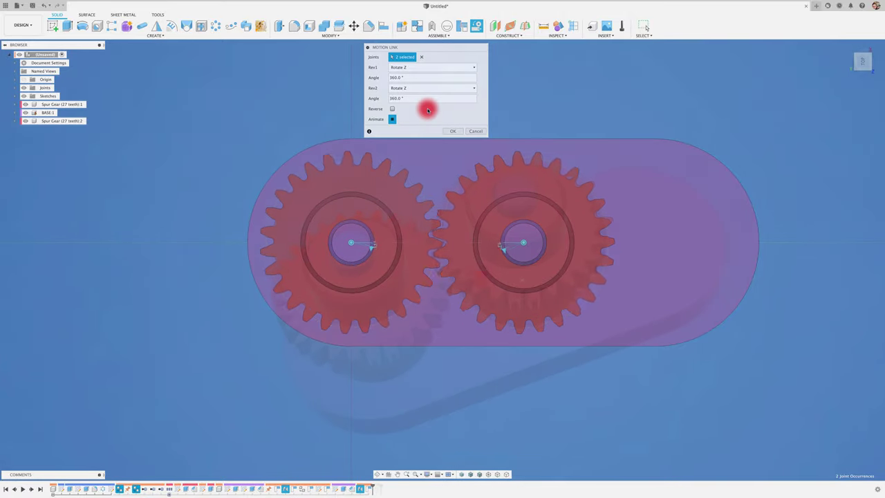
shift+middle_drag(428, 162, 660, 353)
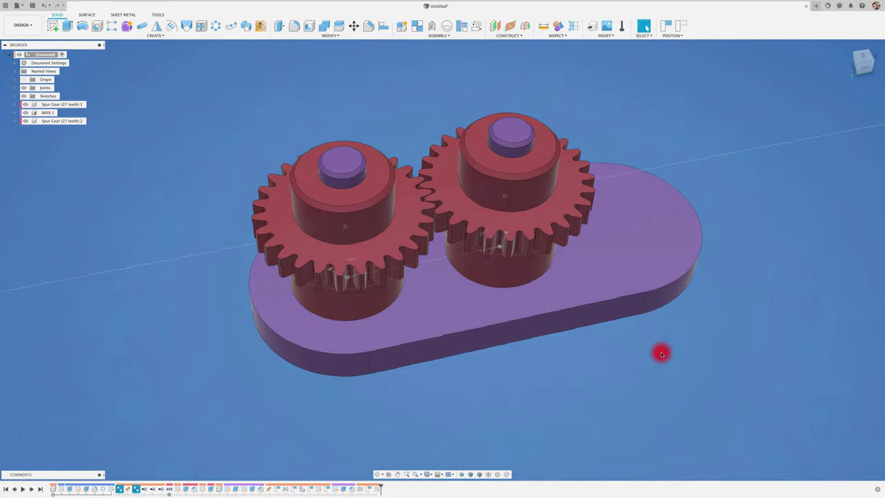